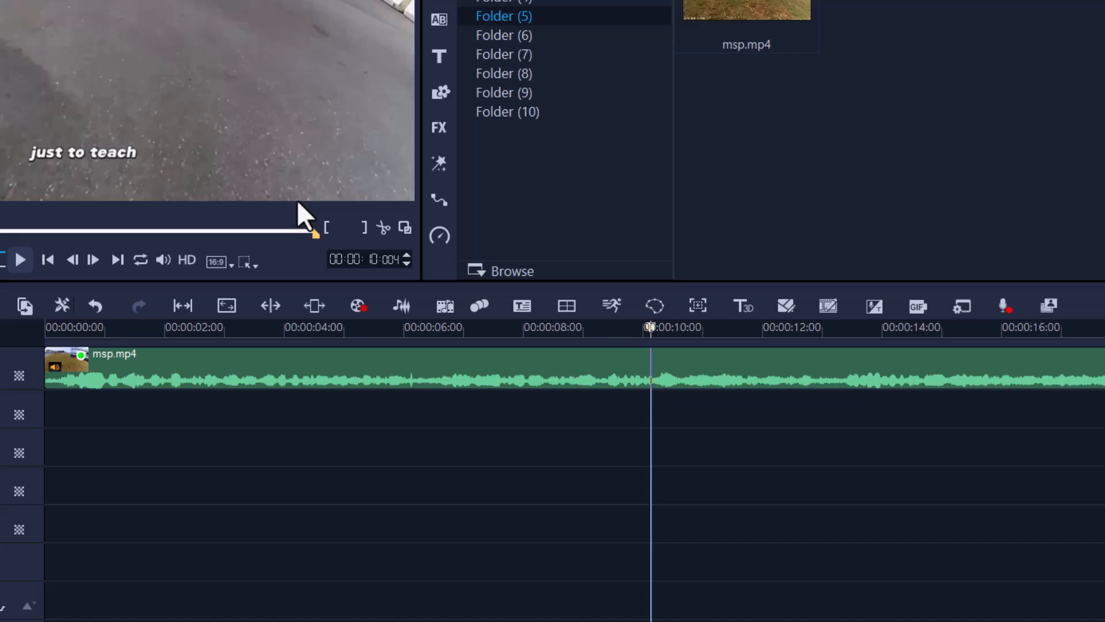
Open the timeline clip in Multi-trim Video and mark a first segment from 0:00:06.06 to 0:00:09.17
{"action": "right_click", "coordinate": [416, 371]}
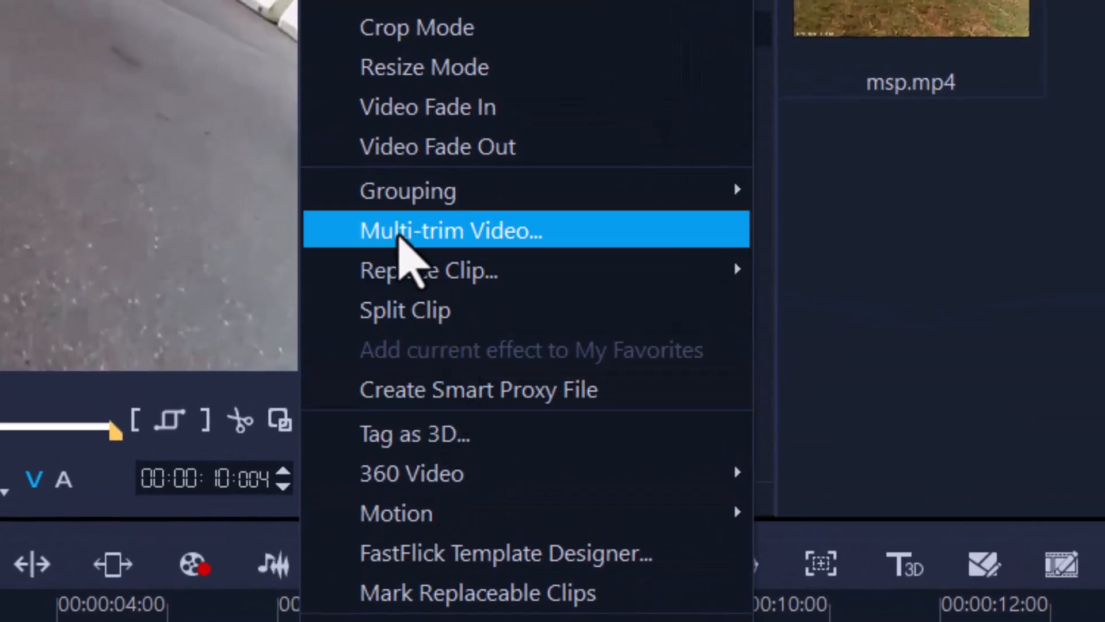
{"action": "left_click", "coordinate": [528, 237]}
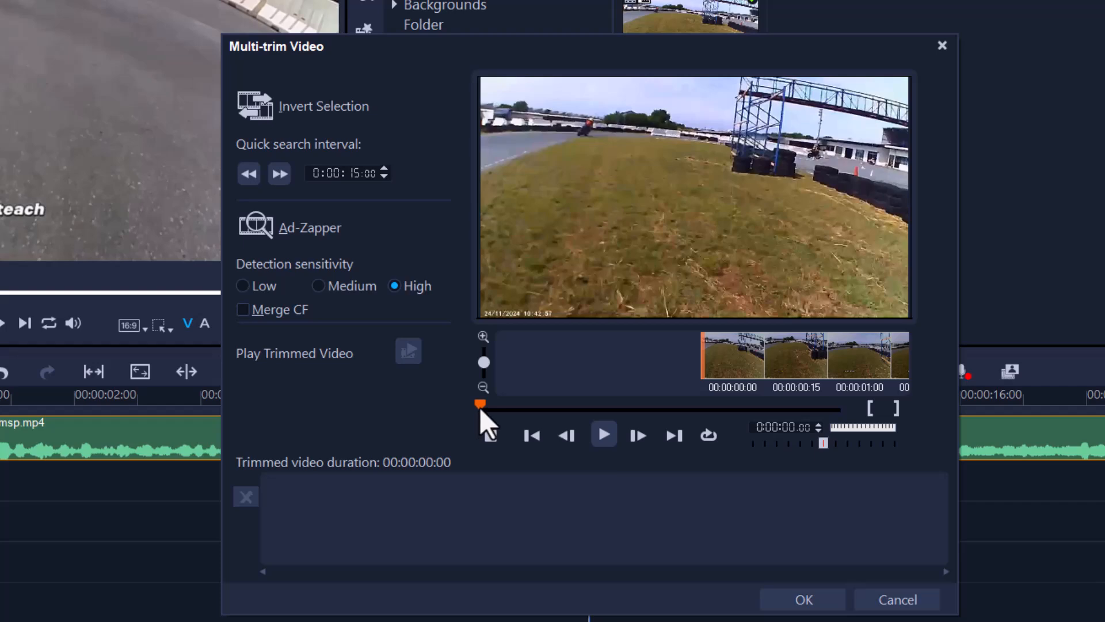
{"action": "left_click_drag", "start_coordinate": [481, 406], "coordinate": [491, 407]}
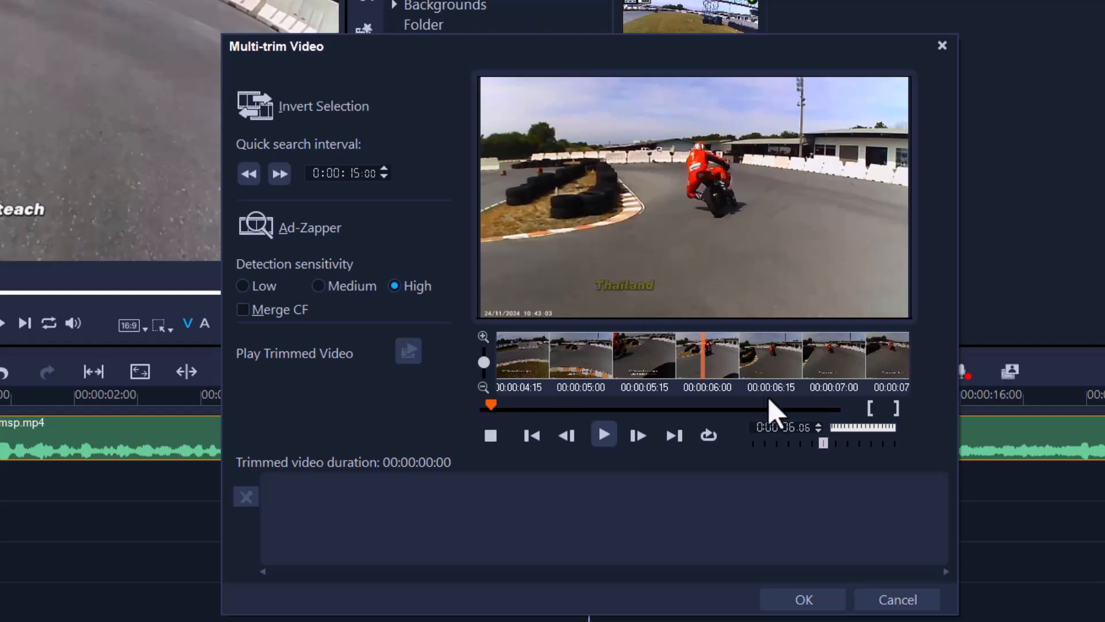
{"action": "left_click", "coordinate": [604, 436]}
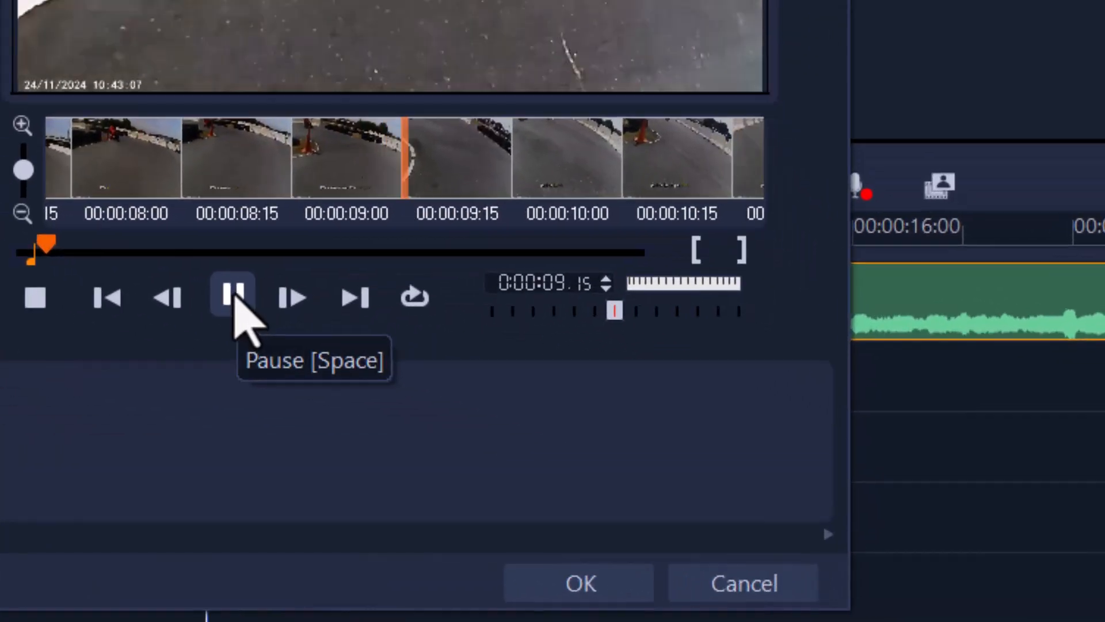
{"action": "left_click", "coordinate": [604, 435]}
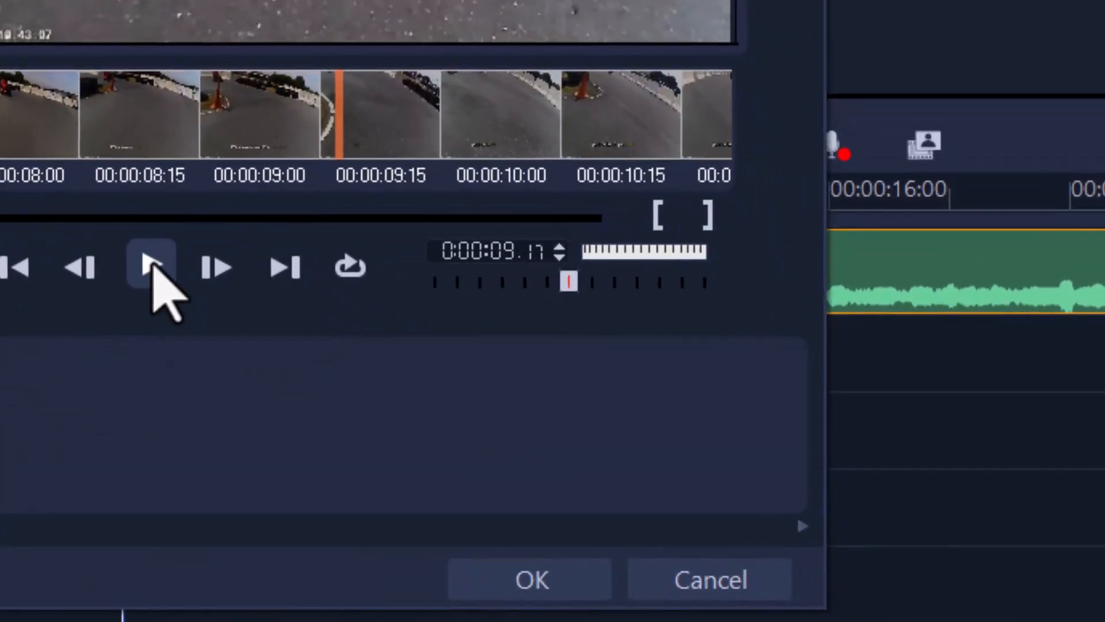
{"action": "left_click", "coordinate": [708, 216]}
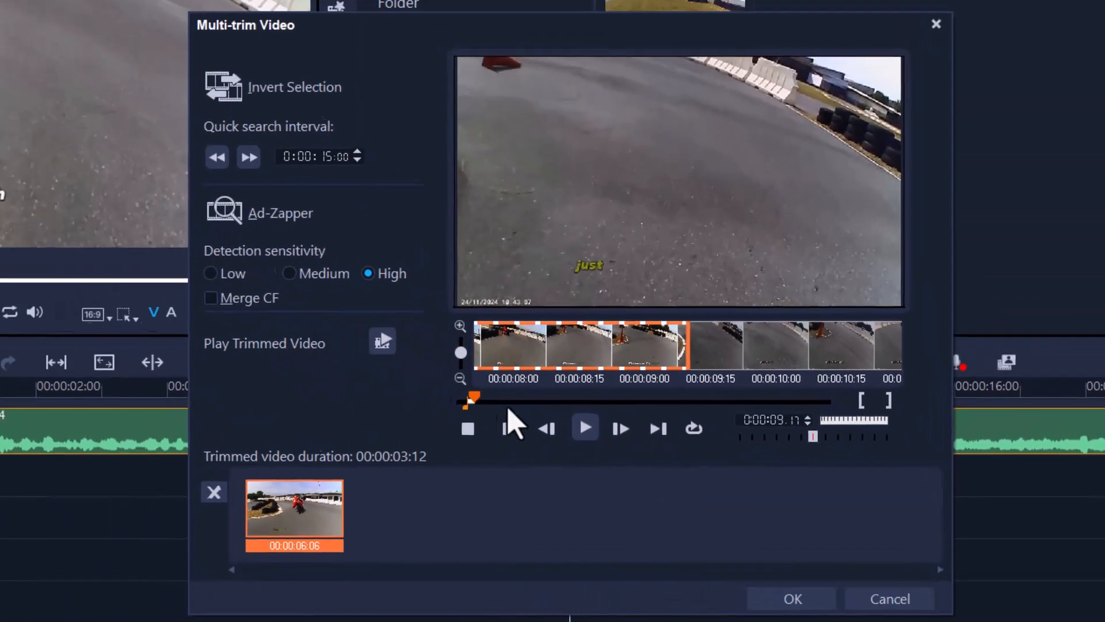
Mark two further segments, 0:00:11.27 to 0:00:15.25 and 0:00:23.10 to 0:00:26.06, and apply the multi-trim
{"action": "left_click_drag", "start_coordinate": [474, 396], "coordinate": [480, 395]}
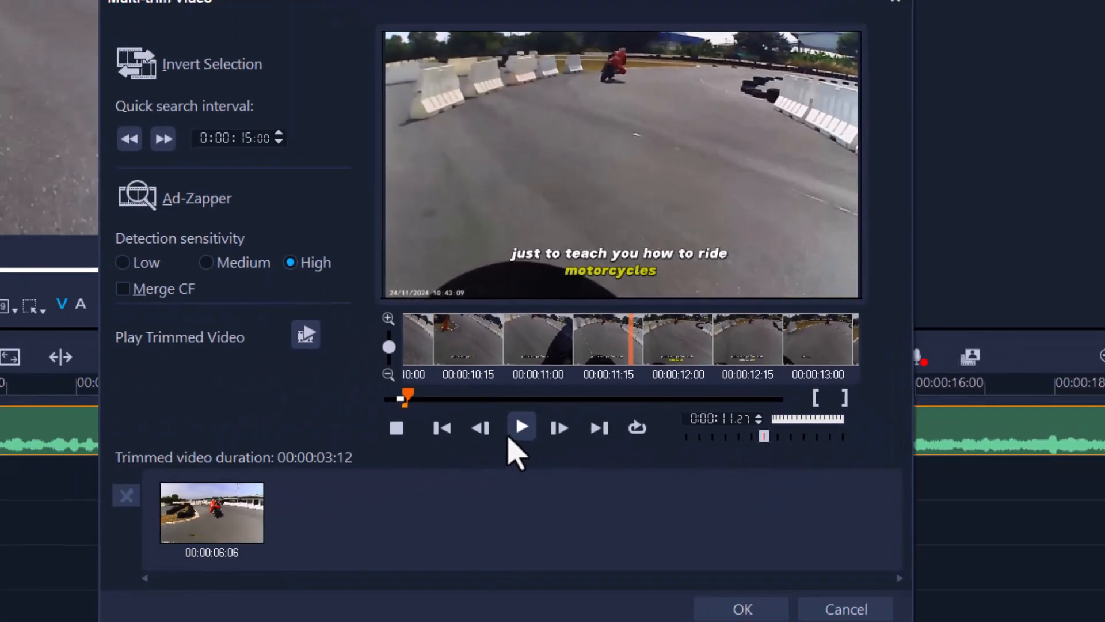
{"action": "left_click", "coordinate": [246, 502]}
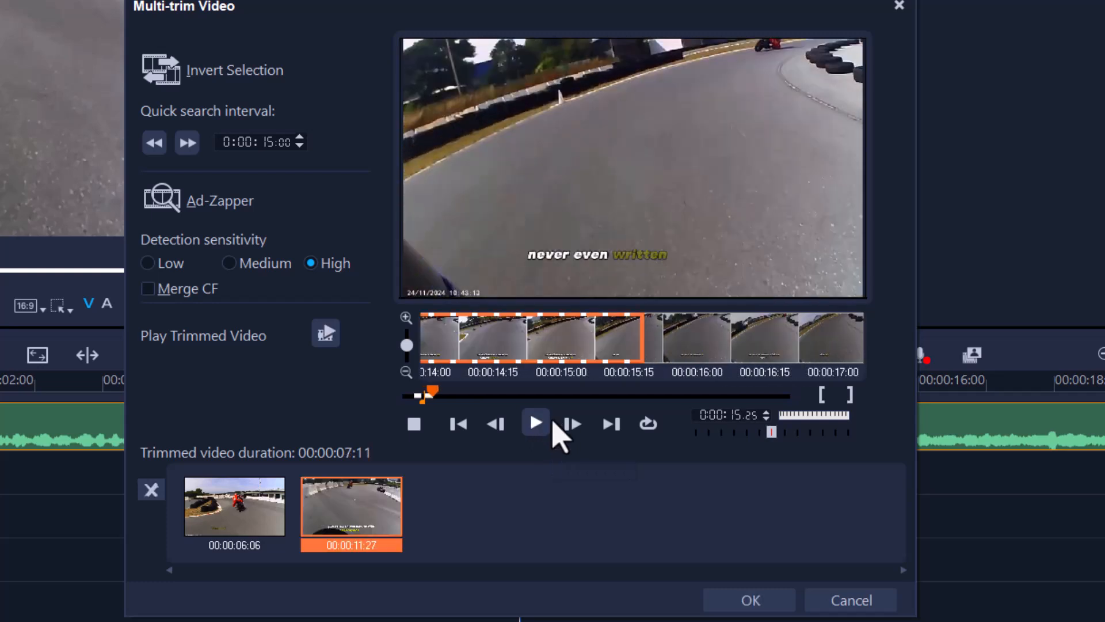
{"action": "left_click", "coordinate": [449, 396]}
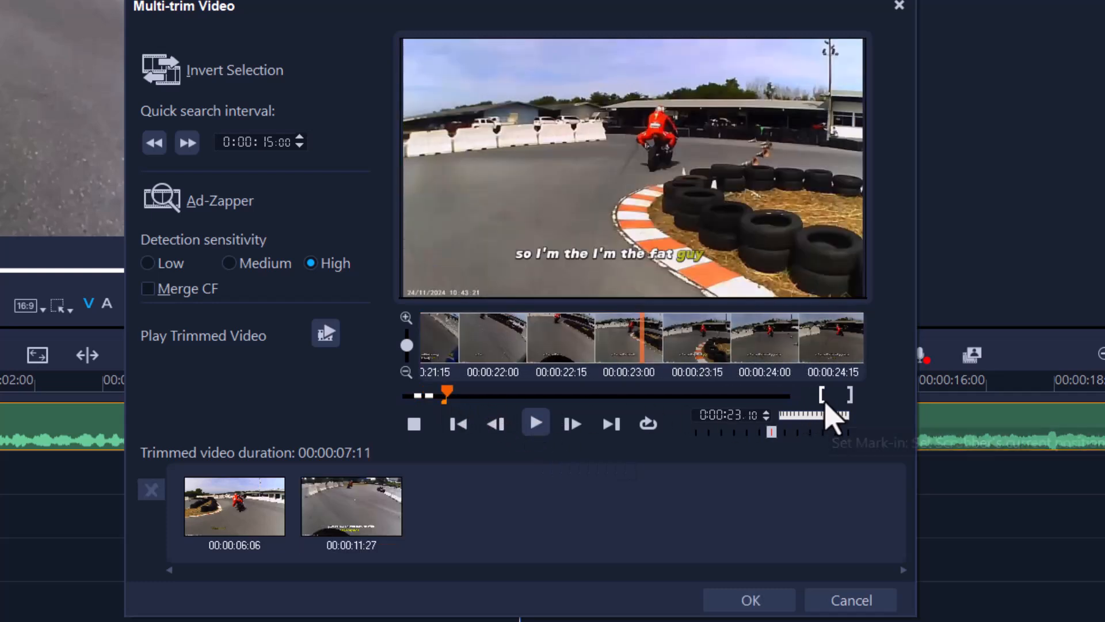
{"action": "left_click", "coordinate": [453, 393]}
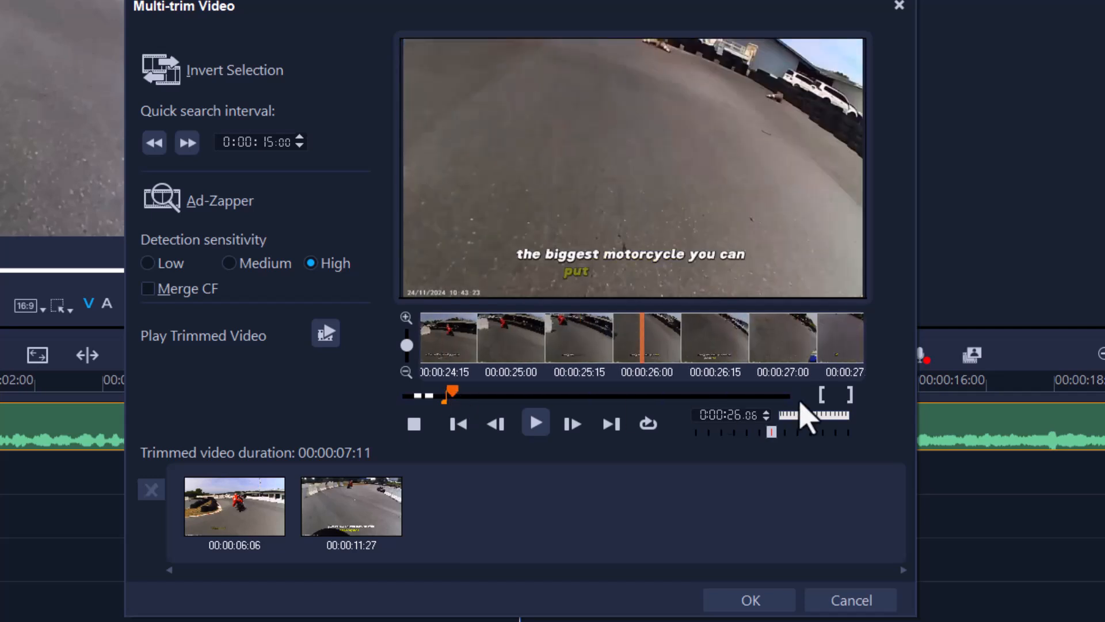
{"action": "left_click", "coordinate": [850, 395]}
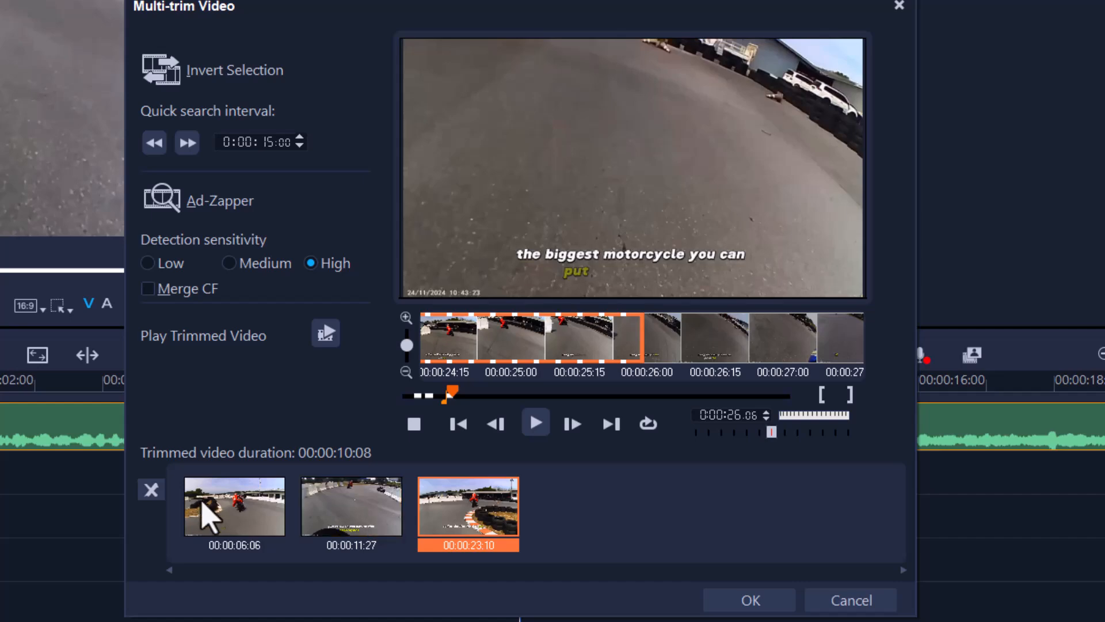
{"action": "left_click", "coordinate": [747, 597]}
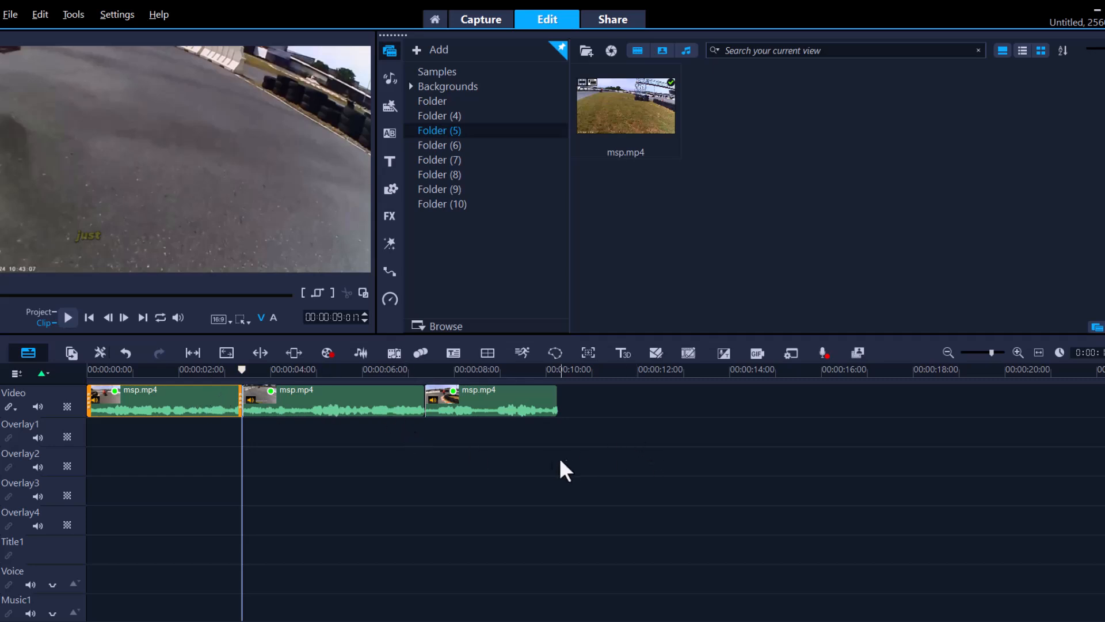
Select all the trimmed clips on the timeline and copy them into Folder (5) of the media library
{"action": "left_click", "coordinate": [541, 464]}
{"action": "key", "text": "ctrl+a"}
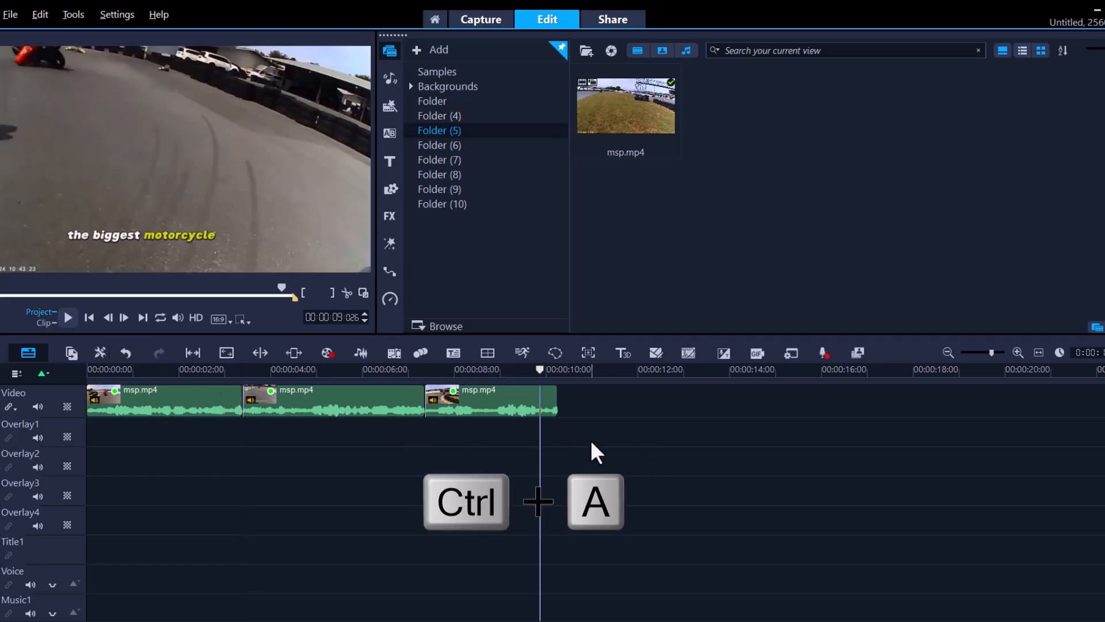
{"action": "left_click_drag", "start_coordinate": [506, 402], "coordinate": [798, 259]}
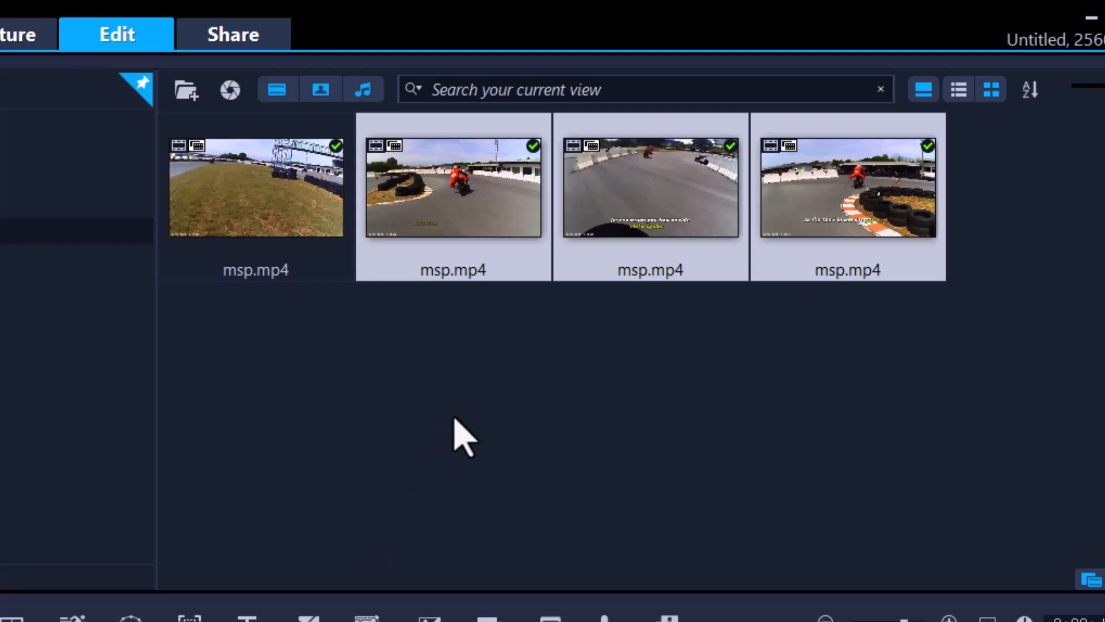
{"action": "left_click", "coordinate": [454, 436]}
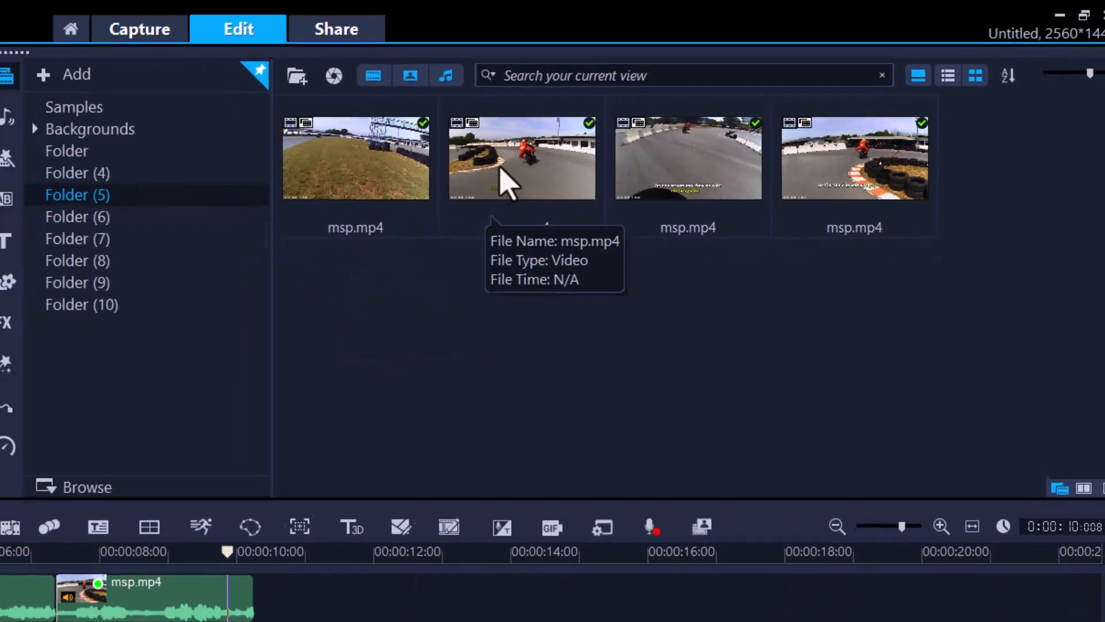
Open the tags of the first trimmed clip in the library and rename the Category entry to "bike day"
{"action": "right_click", "coordinate": [457, 216]}
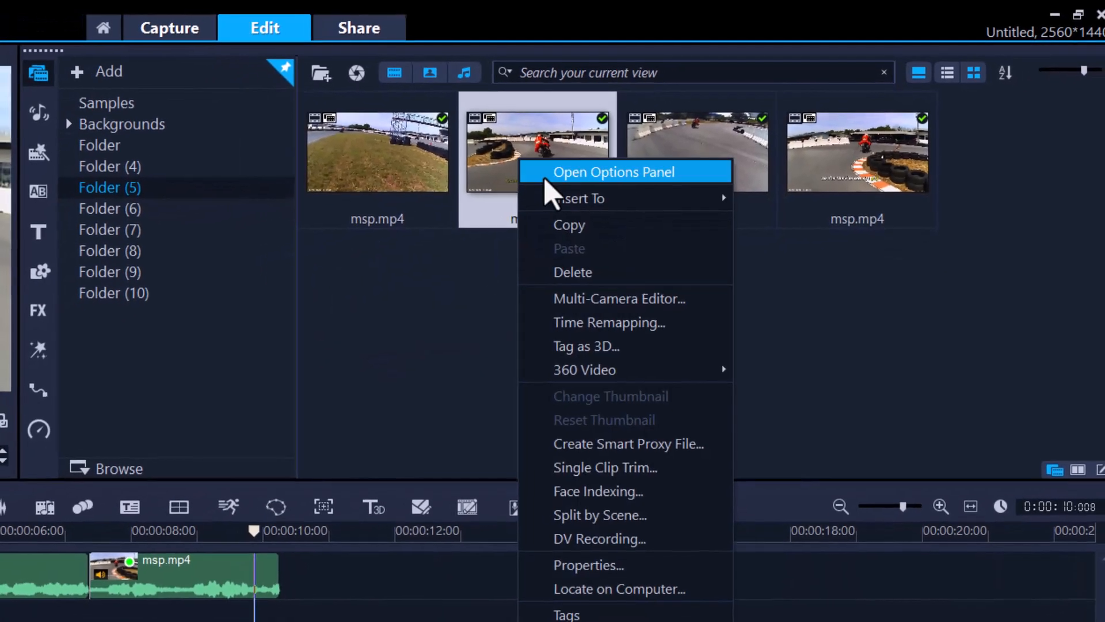
{"action": "left_click", "coordinate": [436, 363]}
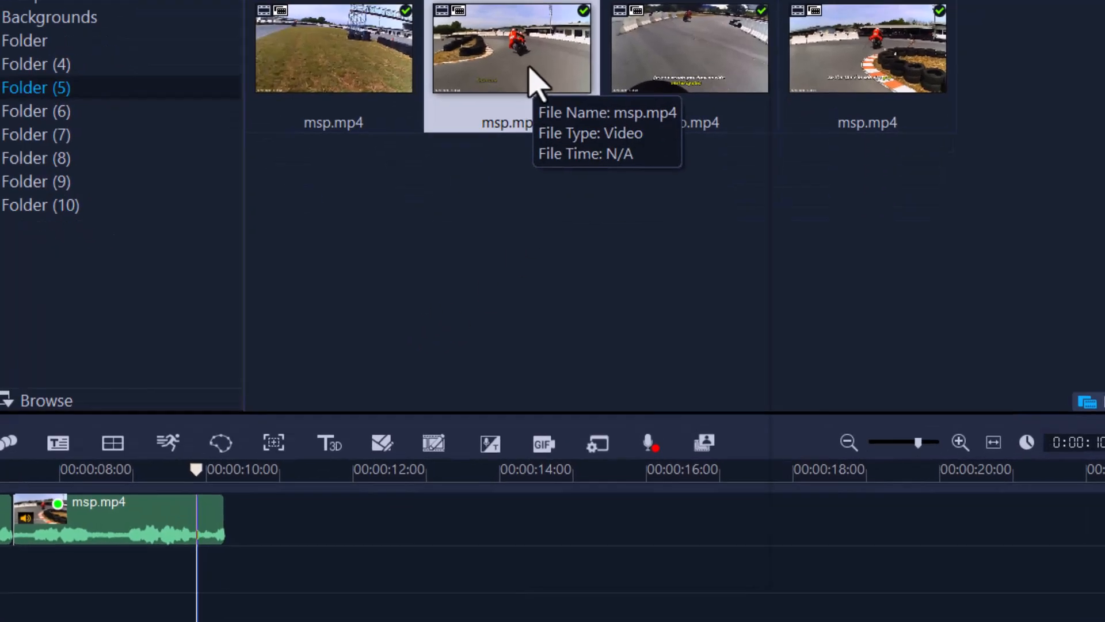
{"action": "right_click", "coordinate": [568, 177]}
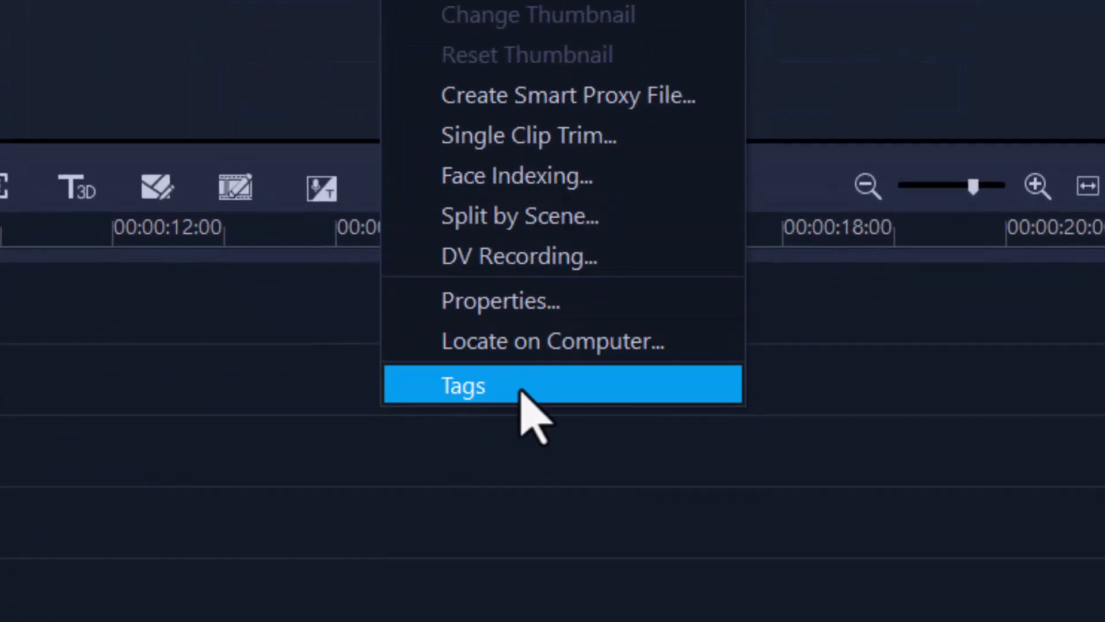
{"action": "left_click", "coordinate": [521, 391]}
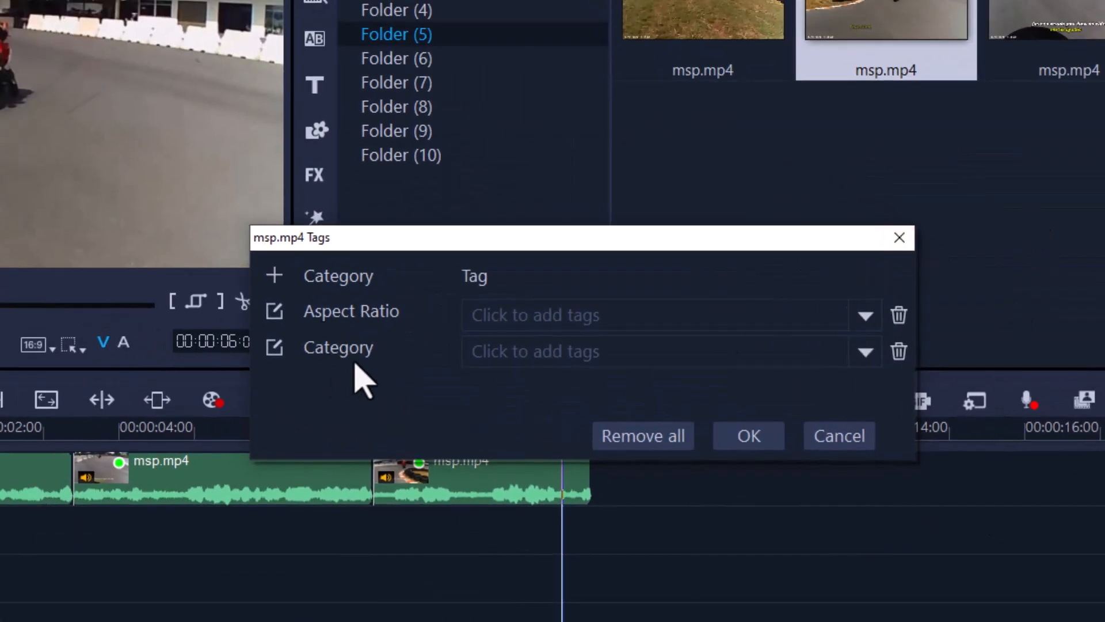
{"action": "left_click", "coordinate": [275, 349]}
{"action": "type", "text": "bike day"}
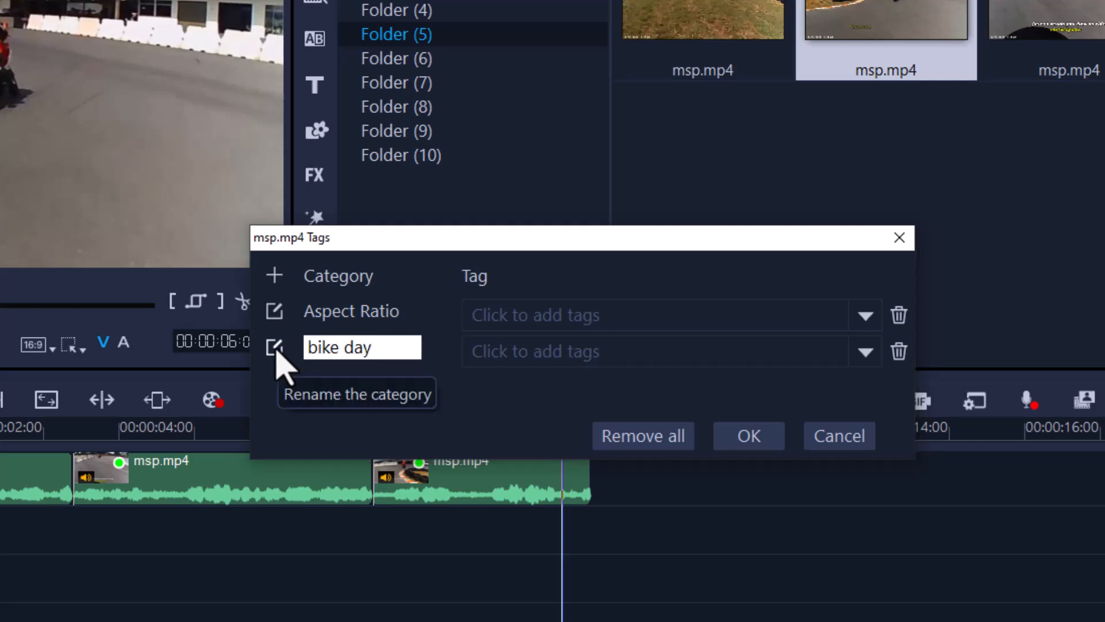
{"action": "key", "text": "Return"}
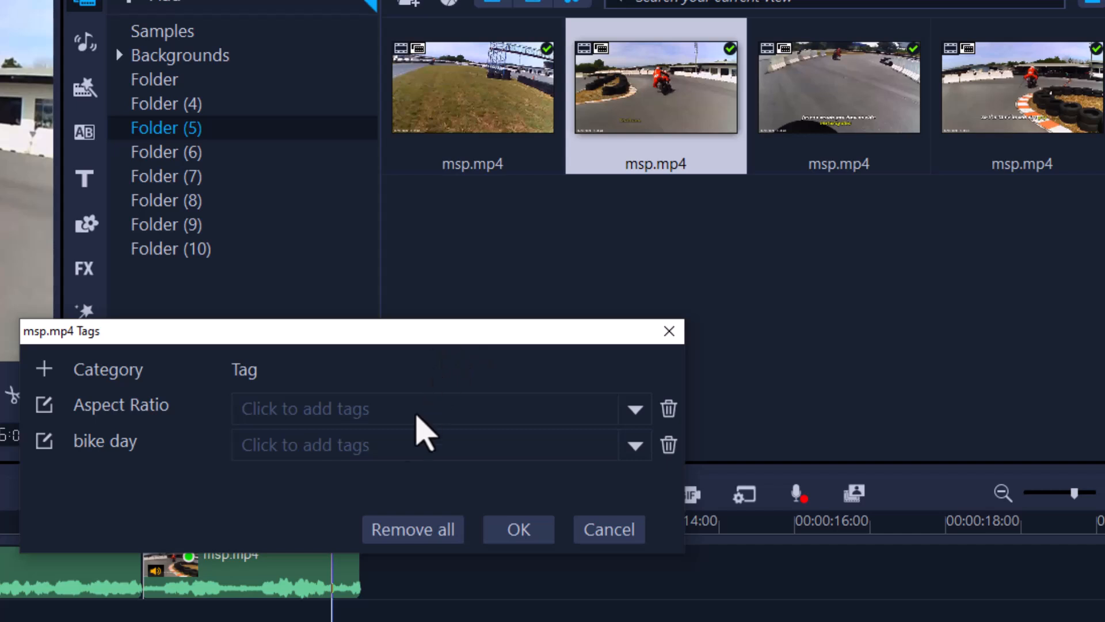
Add a new tag 5 to the bike day category's available tags
{"action": "left_click", "coordinate": [634, 449]}
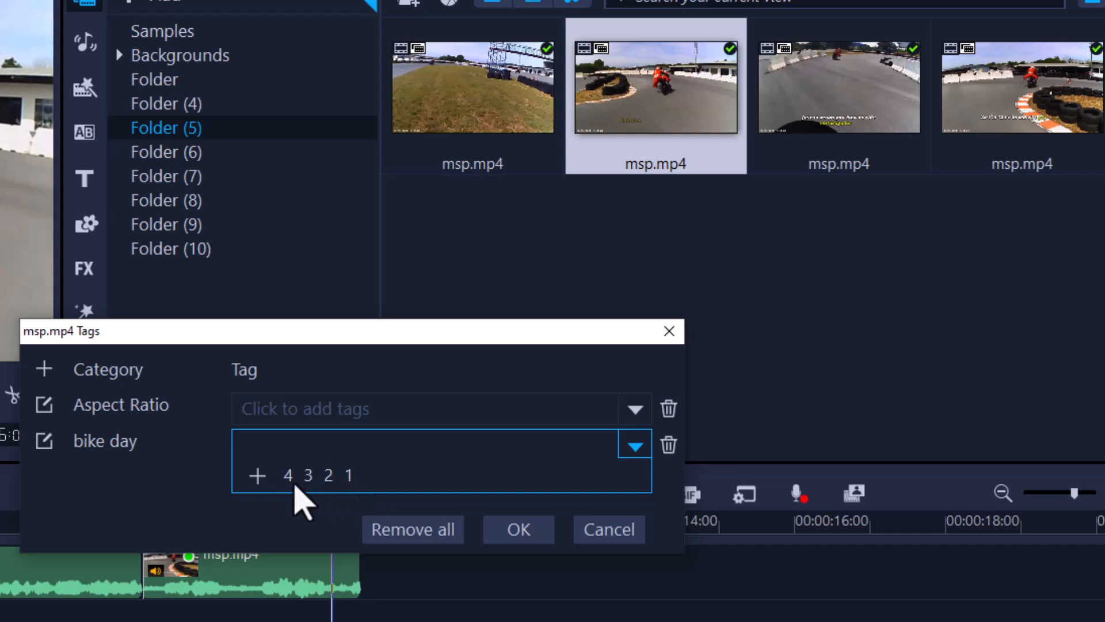
{"action": "left_click", "coordinate": [263, 480]}
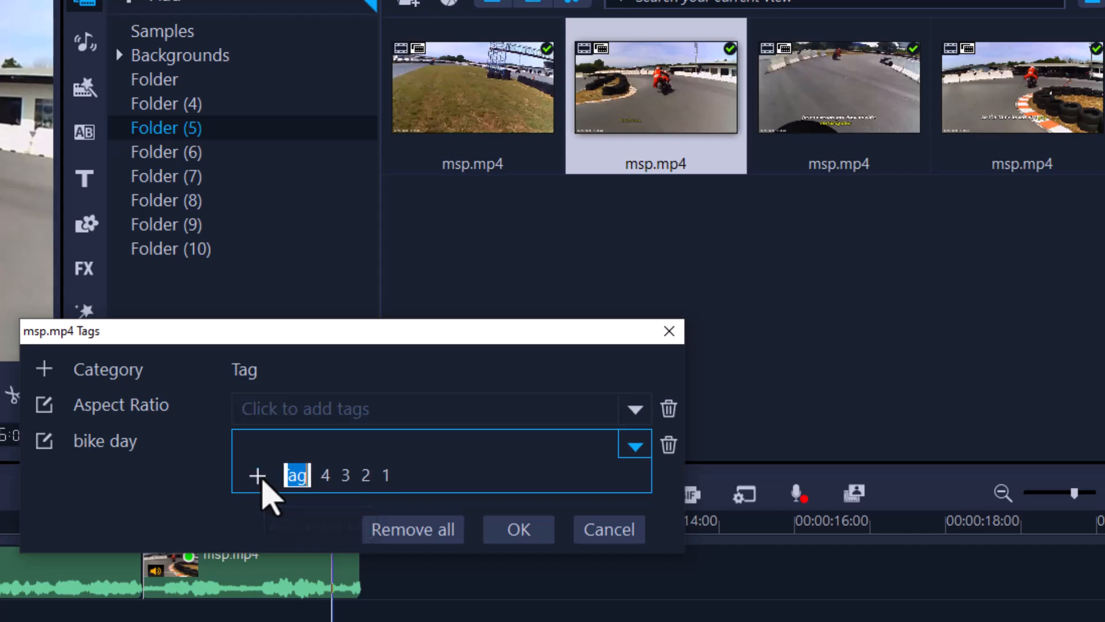
{"action": "left_click", "coordinate": [483, 488]}
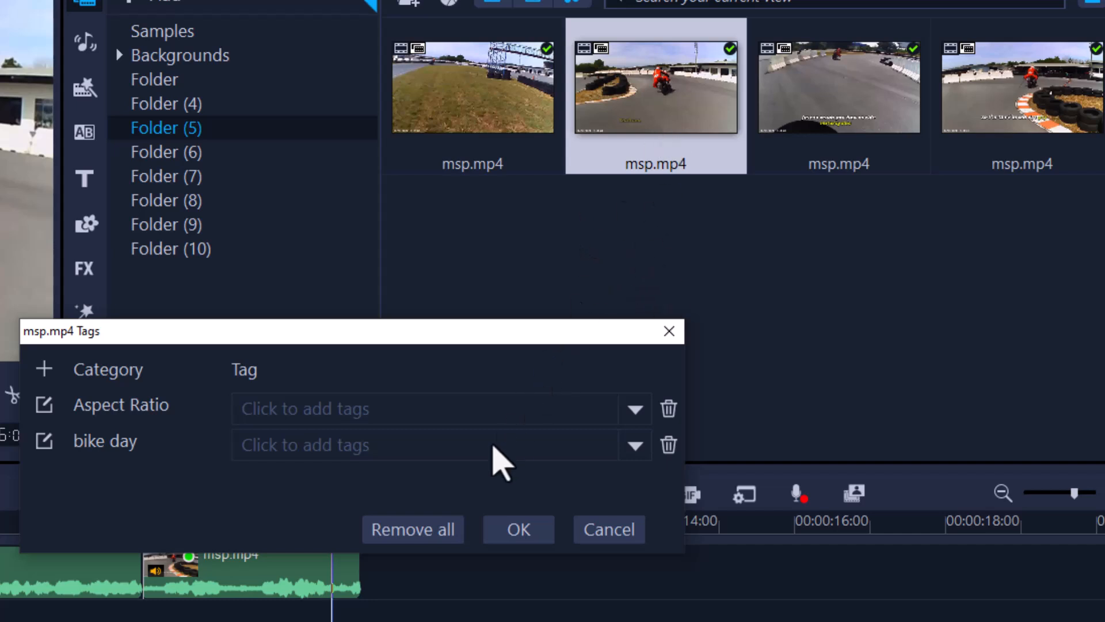
Assign bike day tag 3 to the first trimmed clip and accept the tags
{"action": "left_click", "coordinate": [641, 450]}
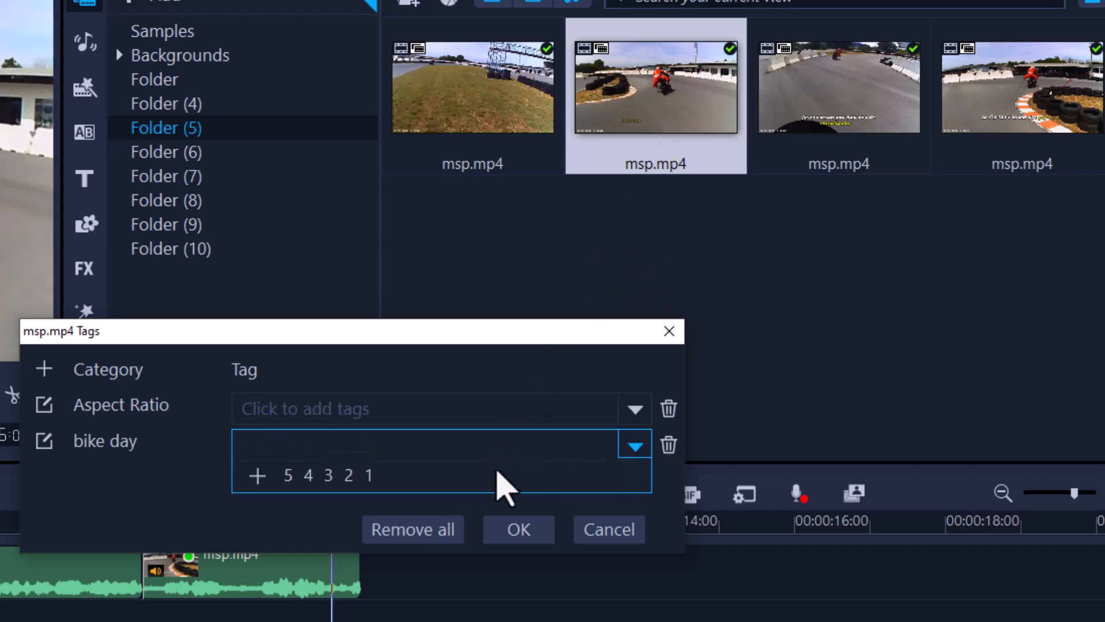
{"action": "left_click", "coordinate": [328, 477]}
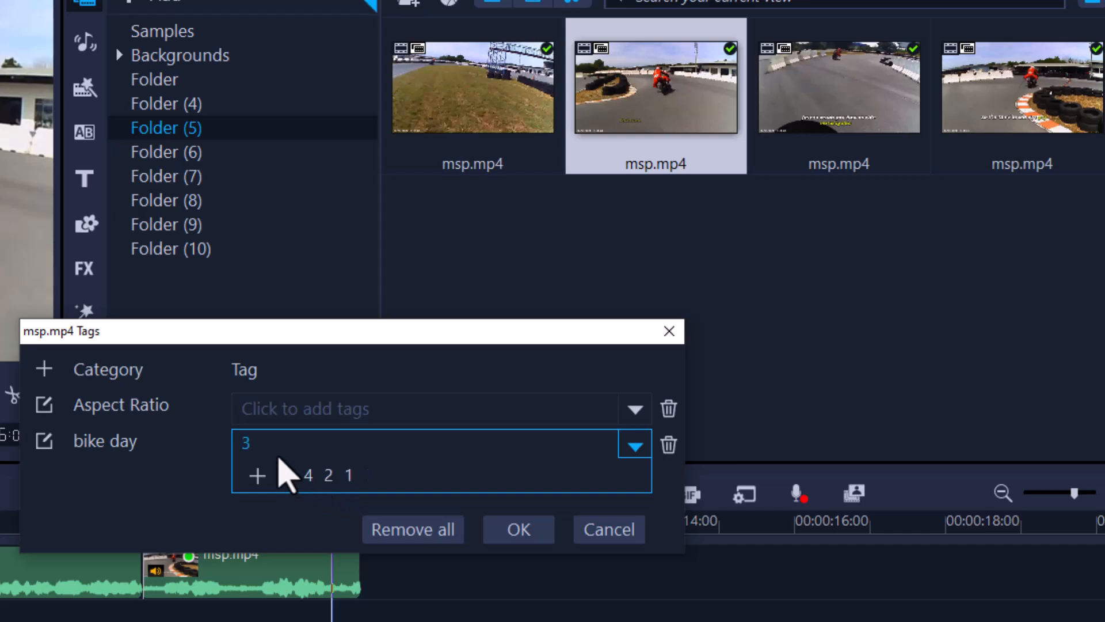
{"action": "left_click", "coordinate": [517, 530]}
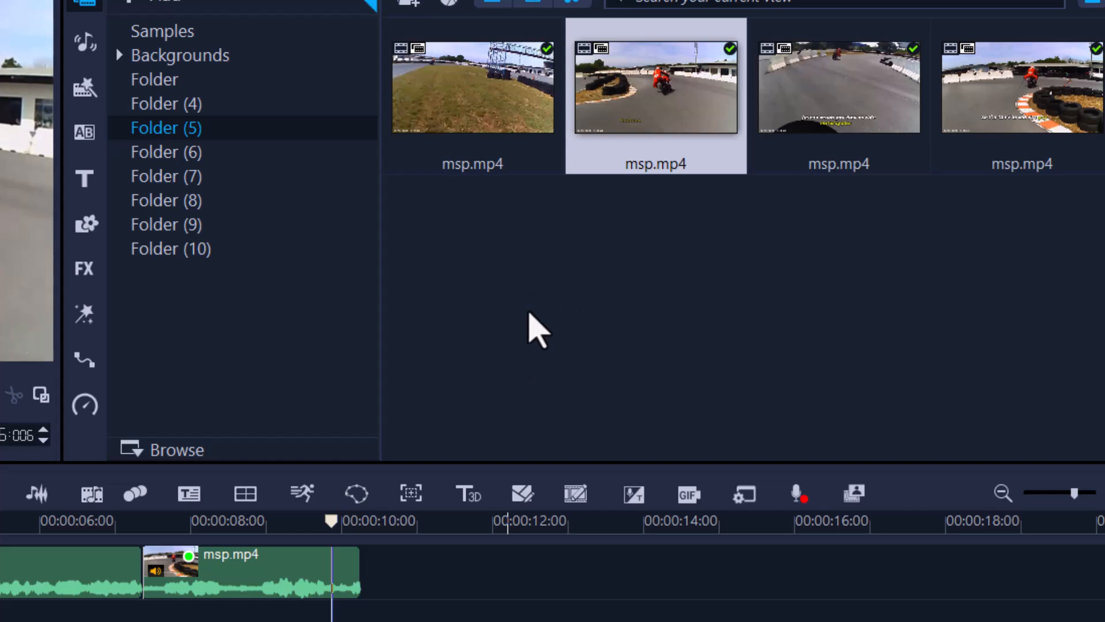
{"action": "mouse_move", "coordinate": [661, 95]}
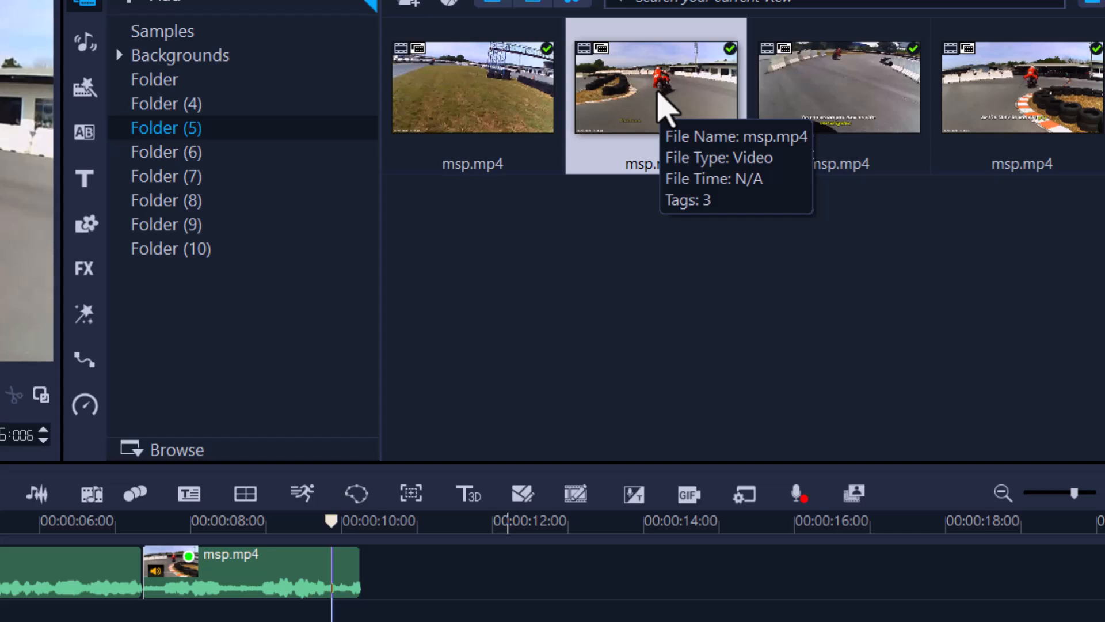
Assign bike day tag 2 to the second trimmed clip in the library
{"action": "right_click", "coordinate": [844, 104]}
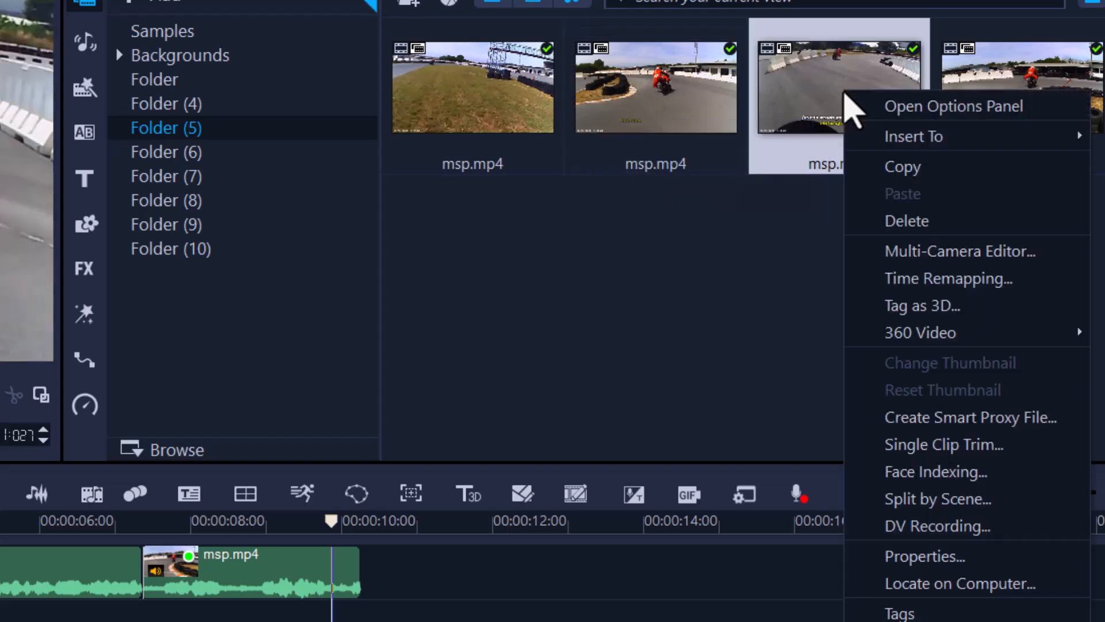
{"action": "left_click", "coordinate": [882, 610]}
{"action": "left_click", "coordinate": [484, 450]}
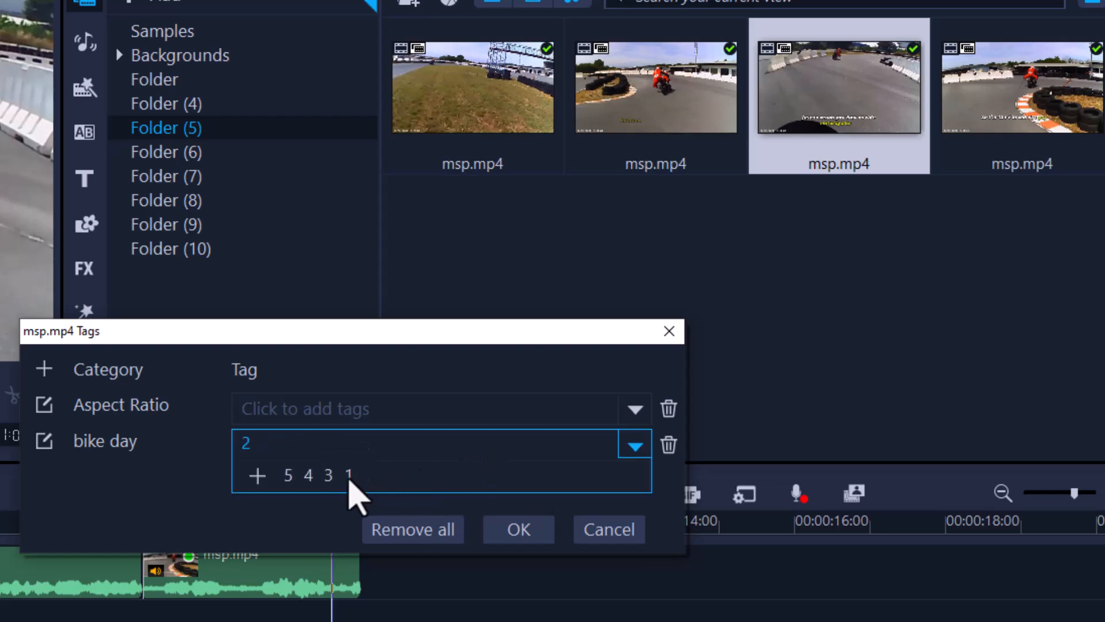
{"action": "left_click", "coordinate": [518, 530]}
Assign bike day tag 1 to the third trimmed clip and check the clips' tags in the library
{"action": "right_click", "coordinate": [973, 104]}
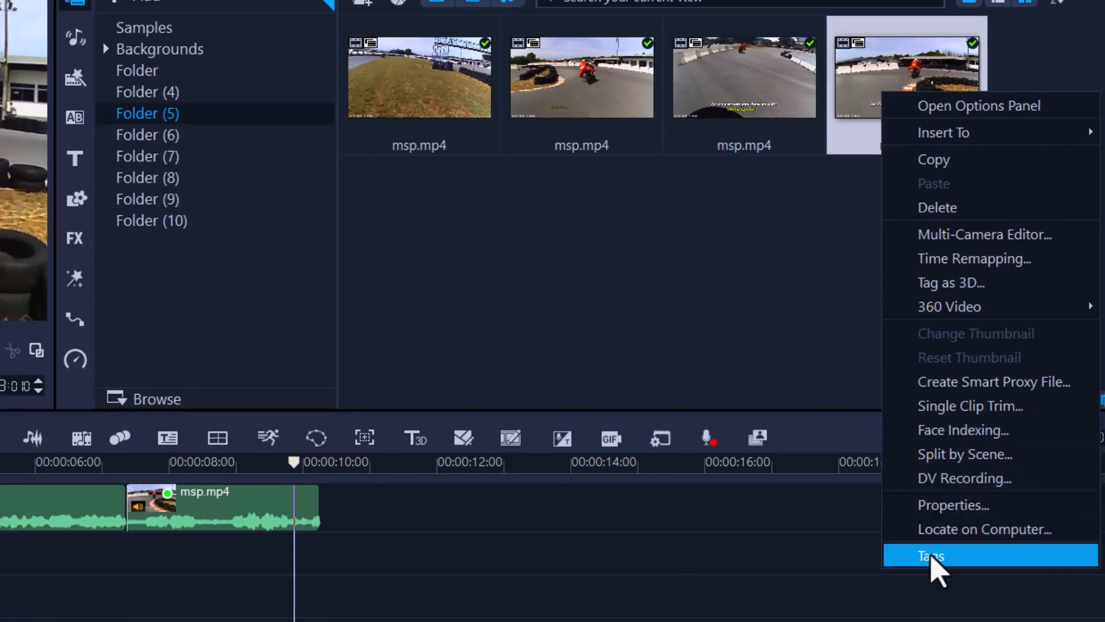
{"action": "left_click", "coordinate": [931, 555]}
{"action": "left_click", "coordinate": [397, 403]}
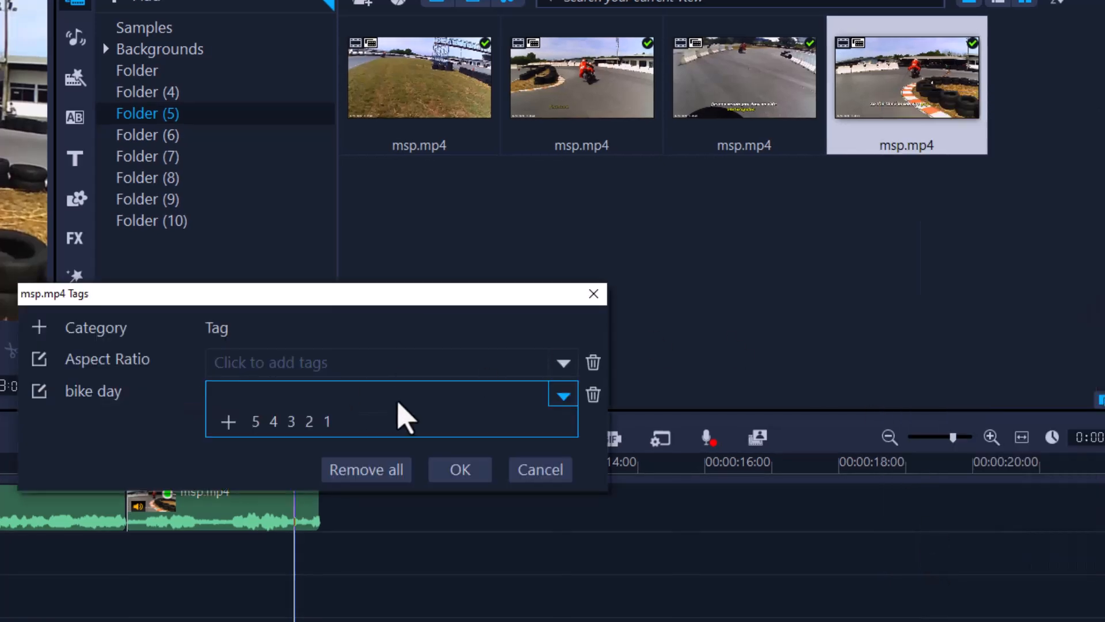
{"action": "left_click", "coordinate": [326, 421]}
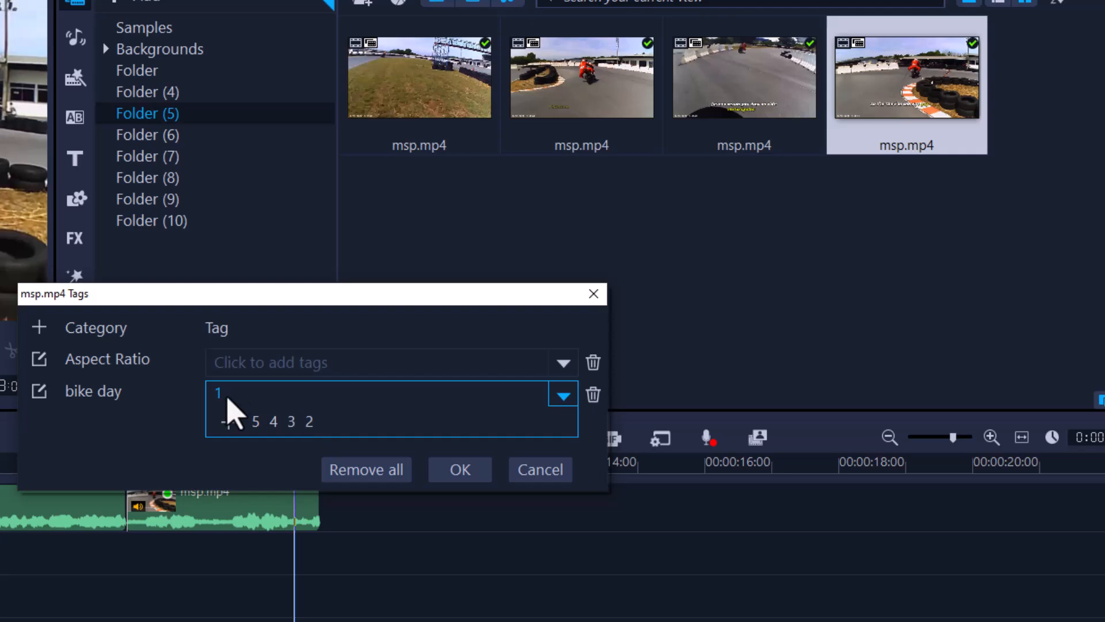
{"action": "left_click", "coordinate": [479, 469]}
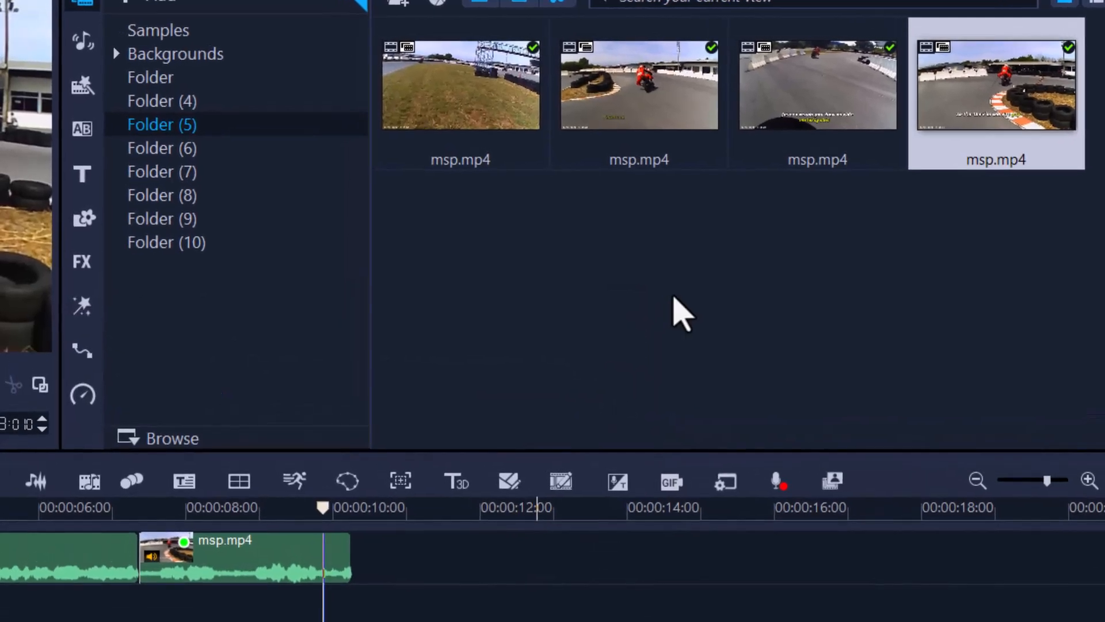
{"action": "left_click", "coordinate": [673, 297]}
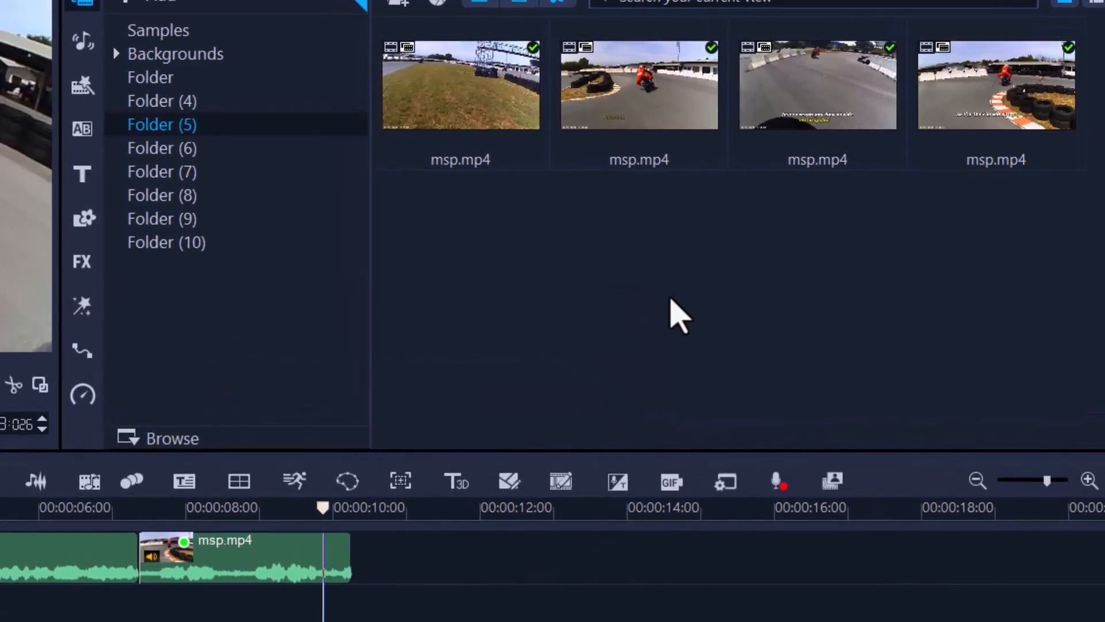
{"action": "mouse_move", "coordinate": [1004, 100]}
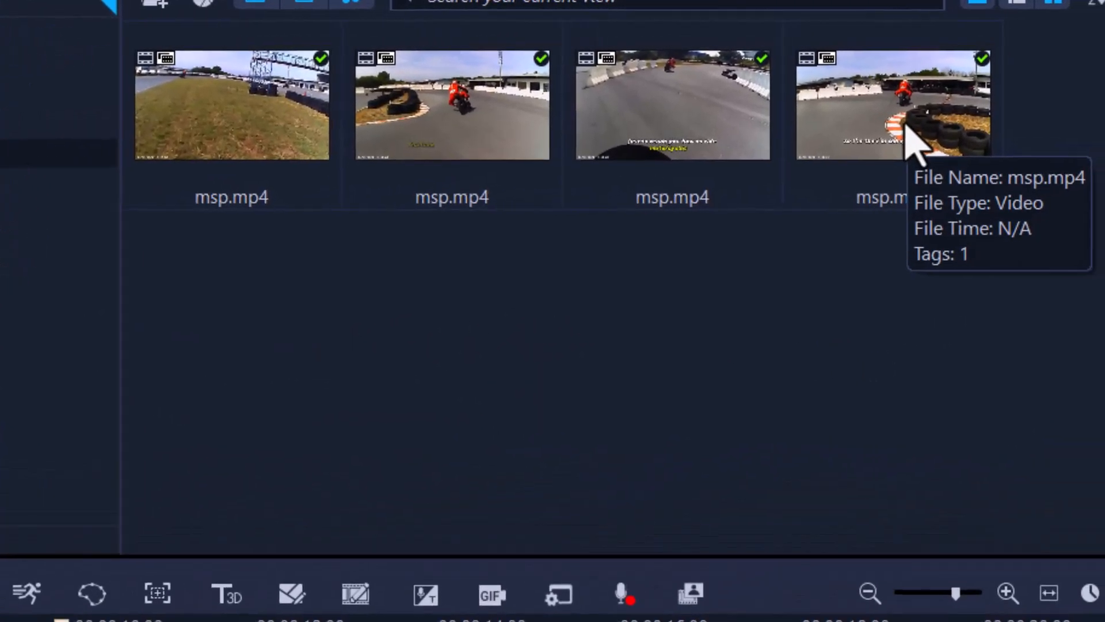
{"action": "mouse_move", "coordinate": [525, 118]}
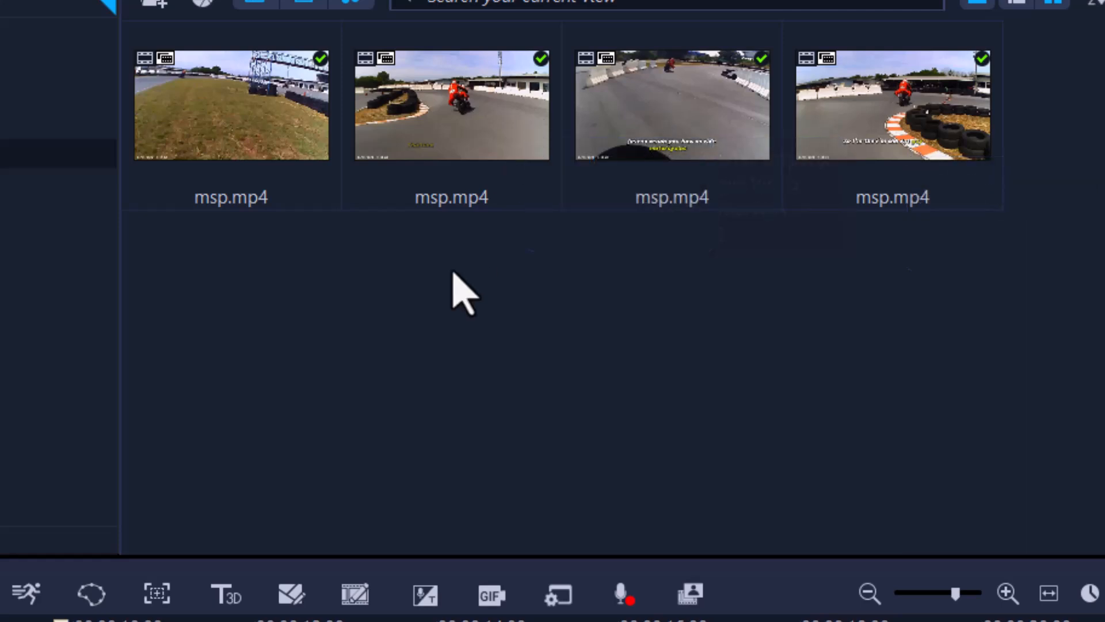